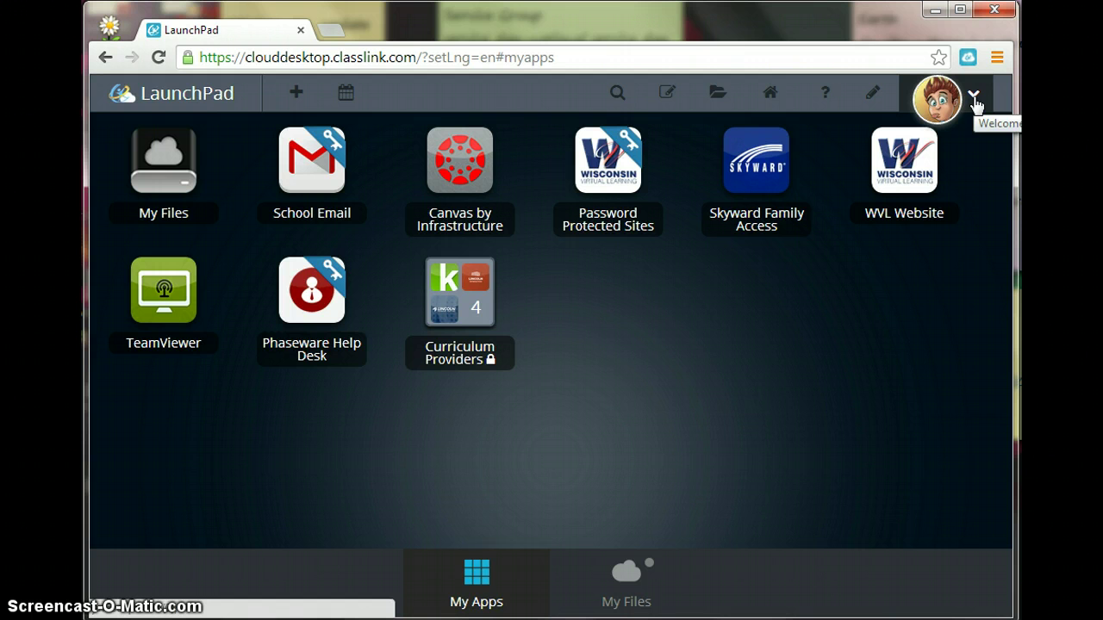
Open Profile Settings from the account avatar drop-down.
click(974, 104)
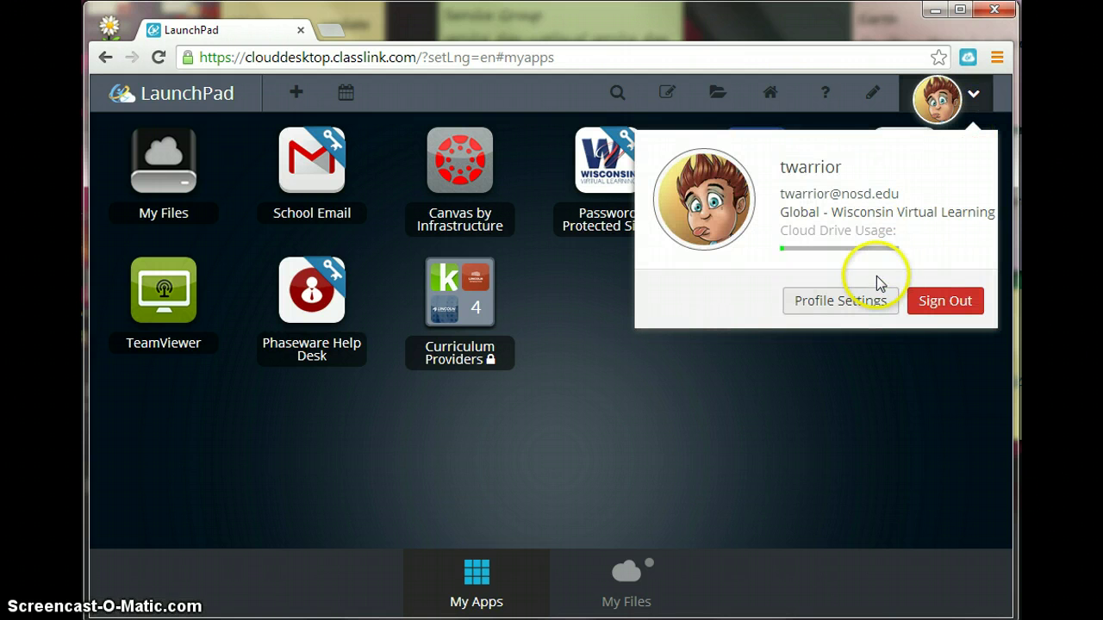
click(848, 312)
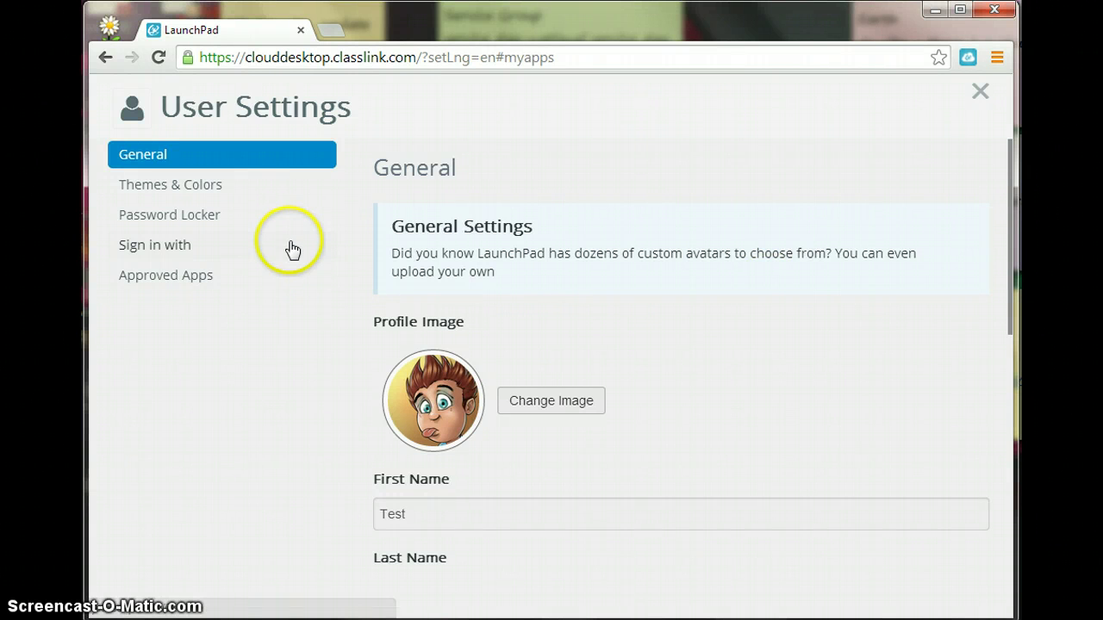
Show the Password Locker section and scroll its app list down to School Email.
click(205, 226)
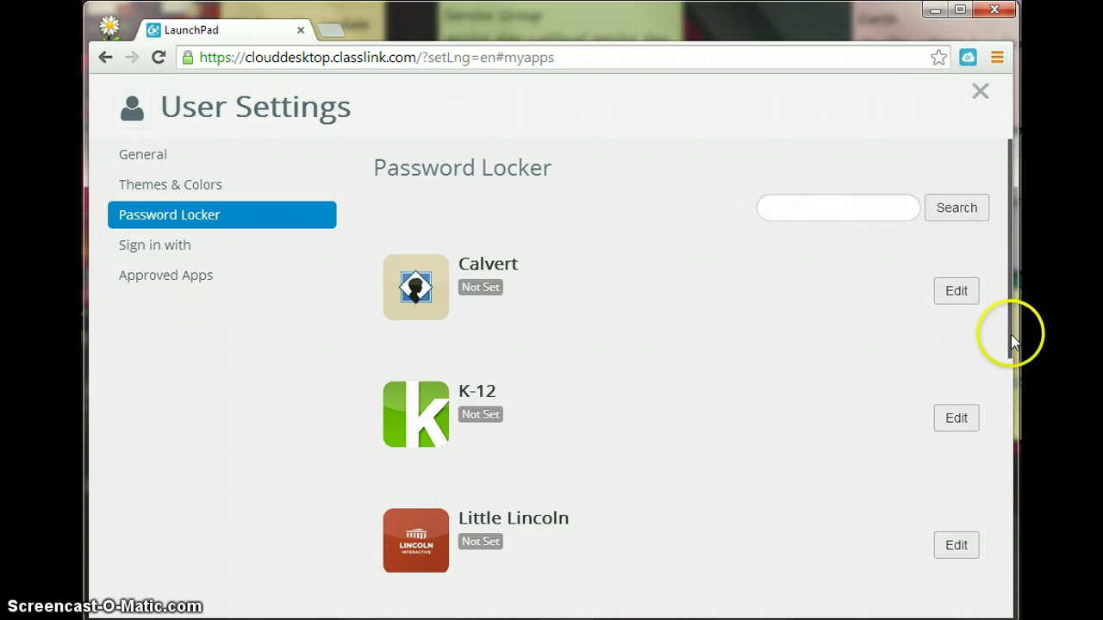
drag(1013, 340, 1013, 593)
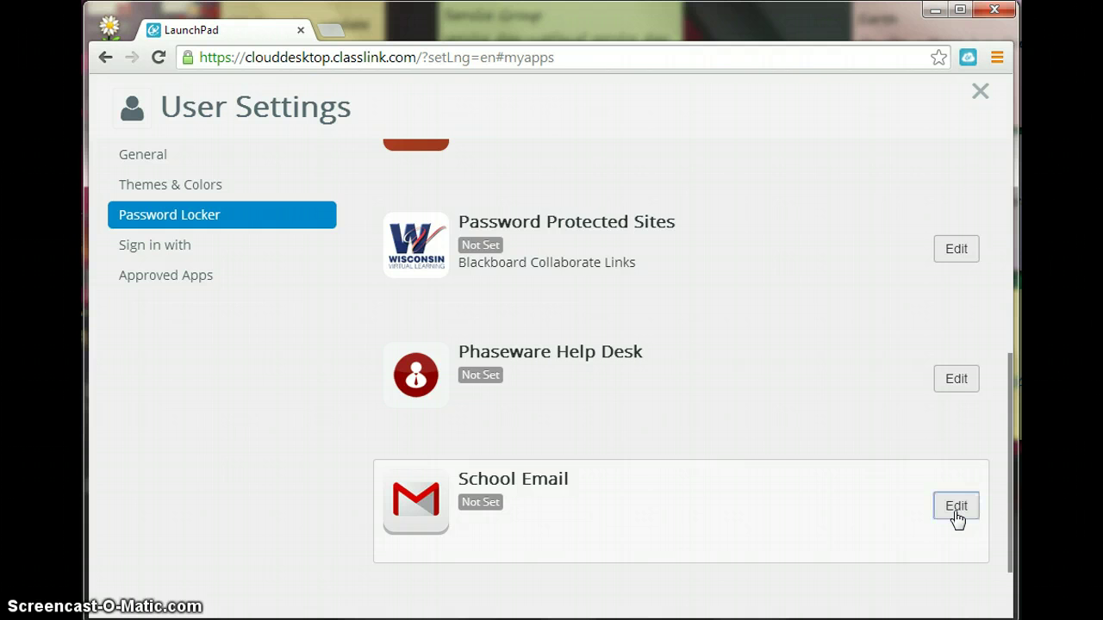
Open School Email's Extension Locker and add a new blank locker entry.
click(955, 511)
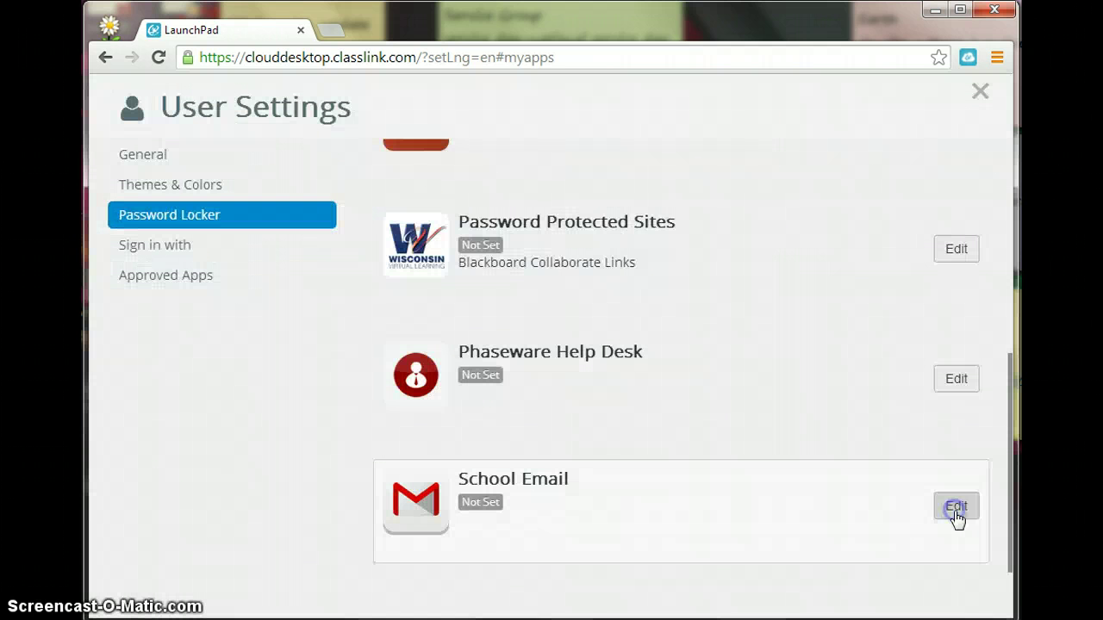
click(956, 512)
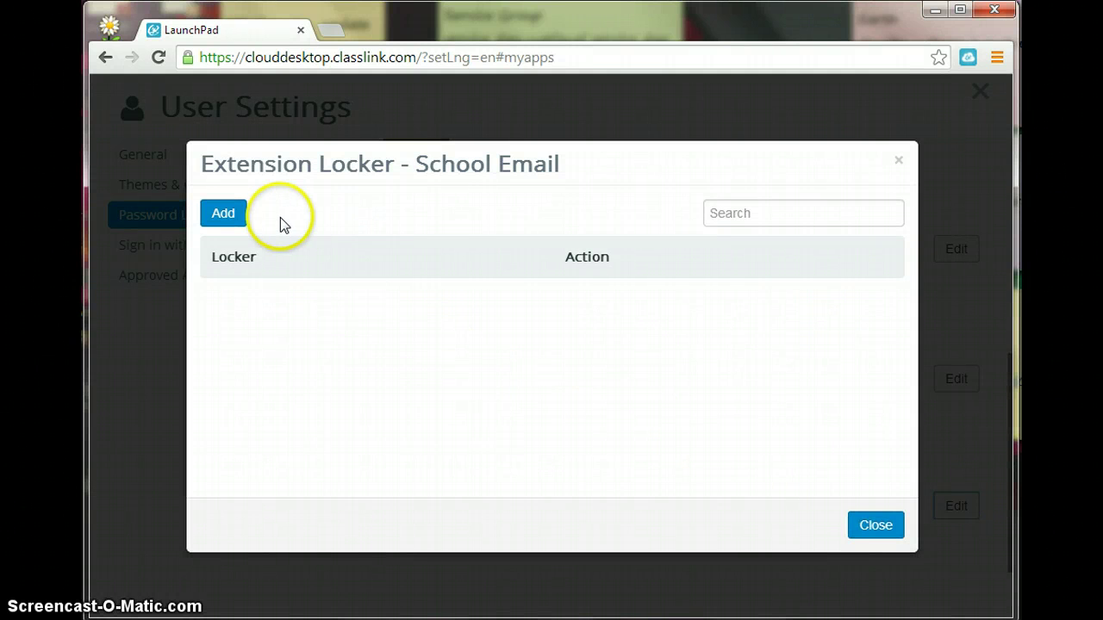
click(222, 216)
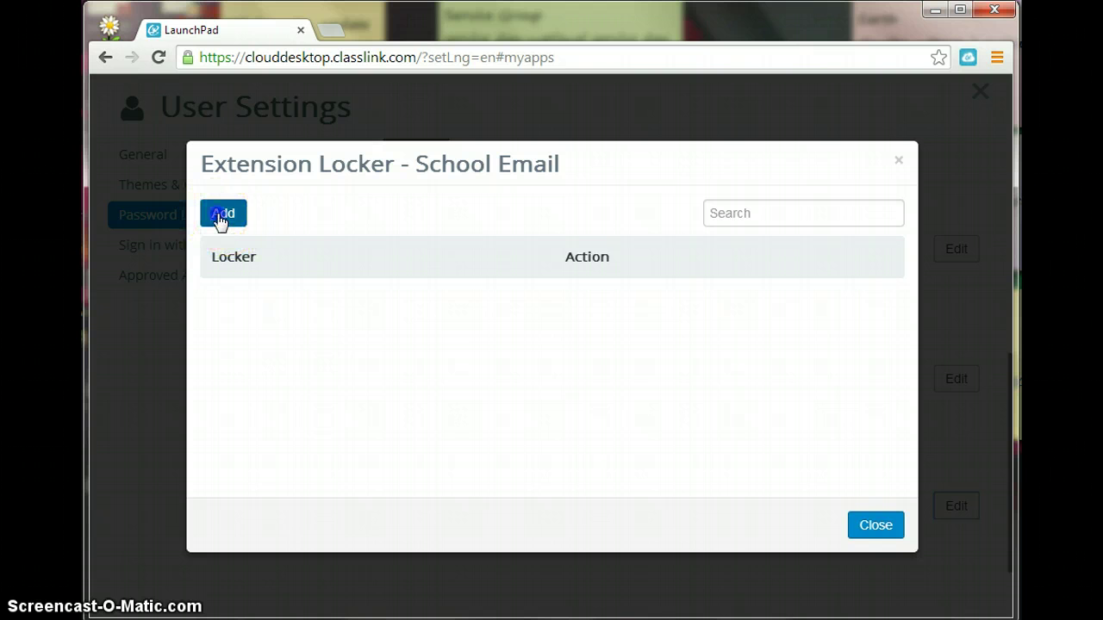
click(220, 216)
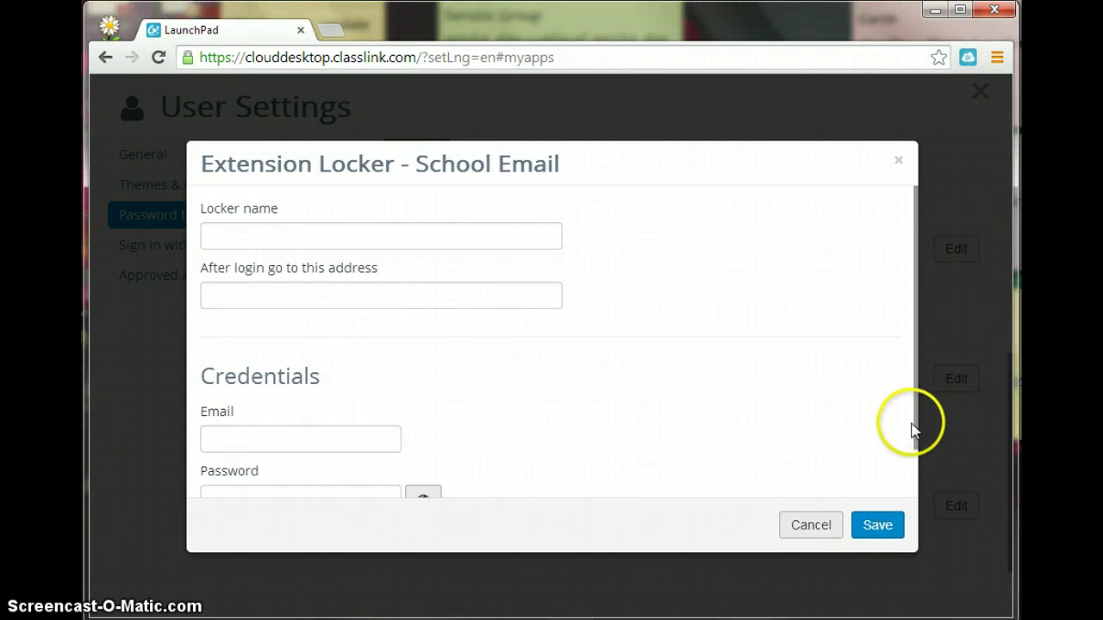
drag(916, 441, 918, 491)
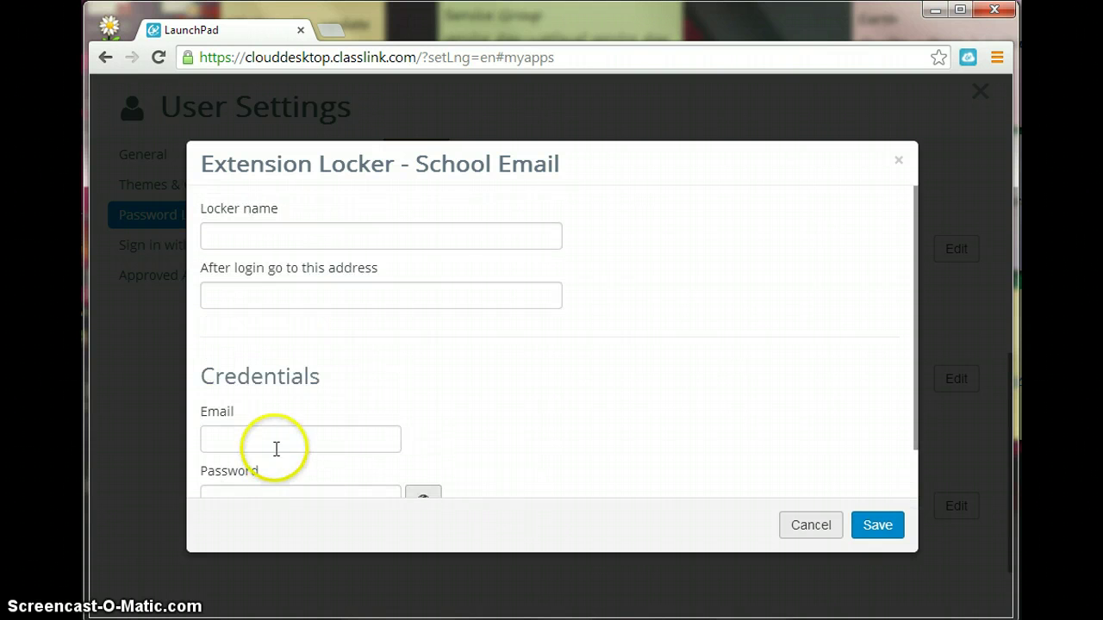
click(276, 439)
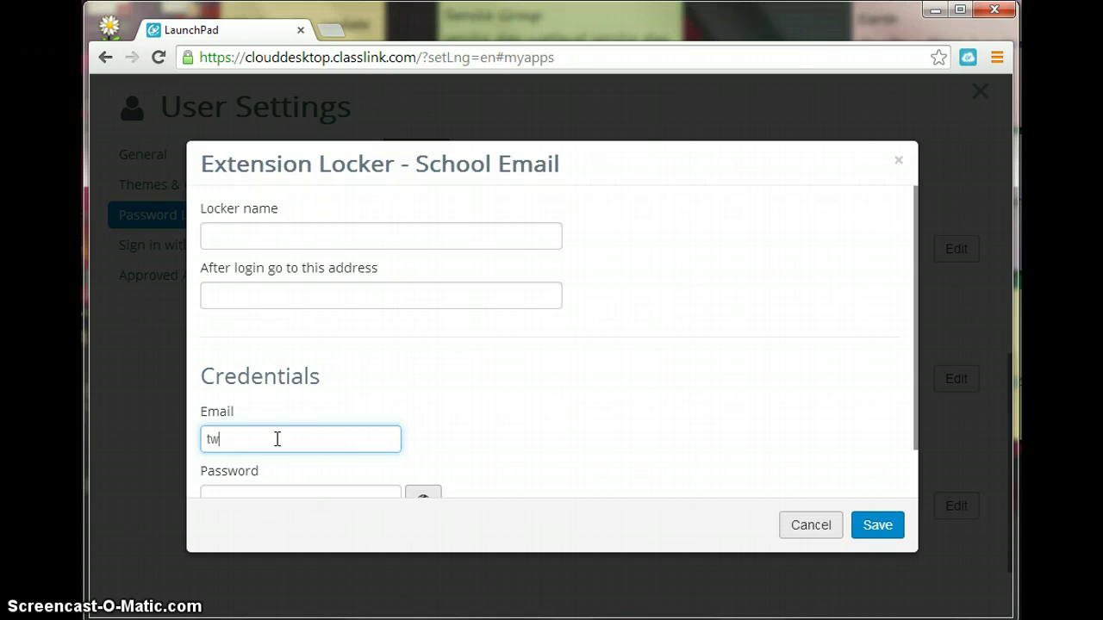
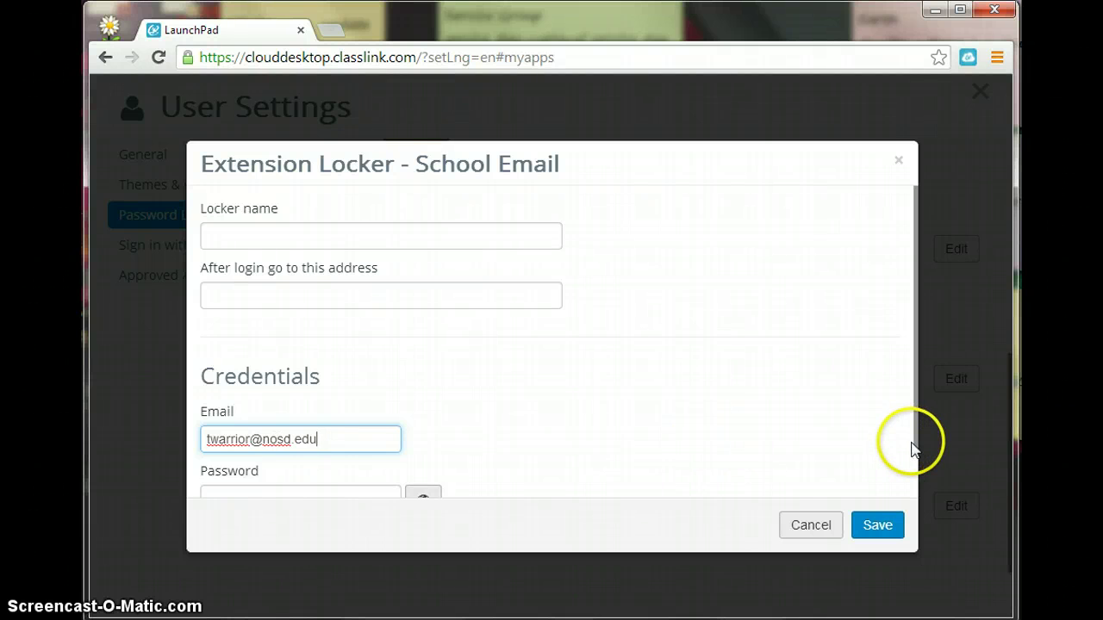
click(916, 455)
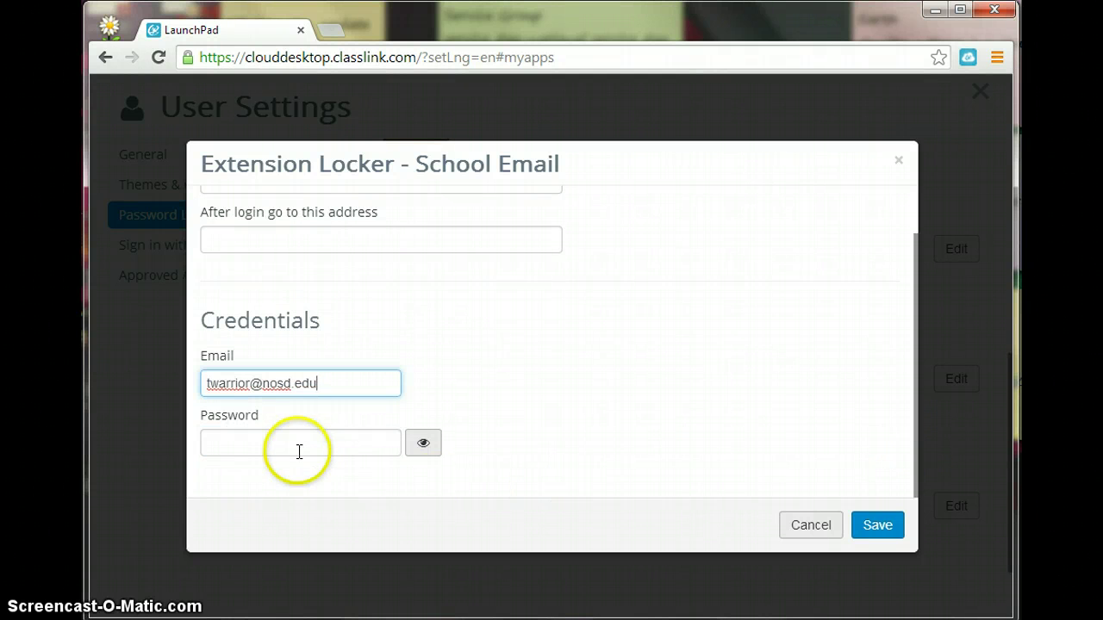
click(293, 445)
text(••••)
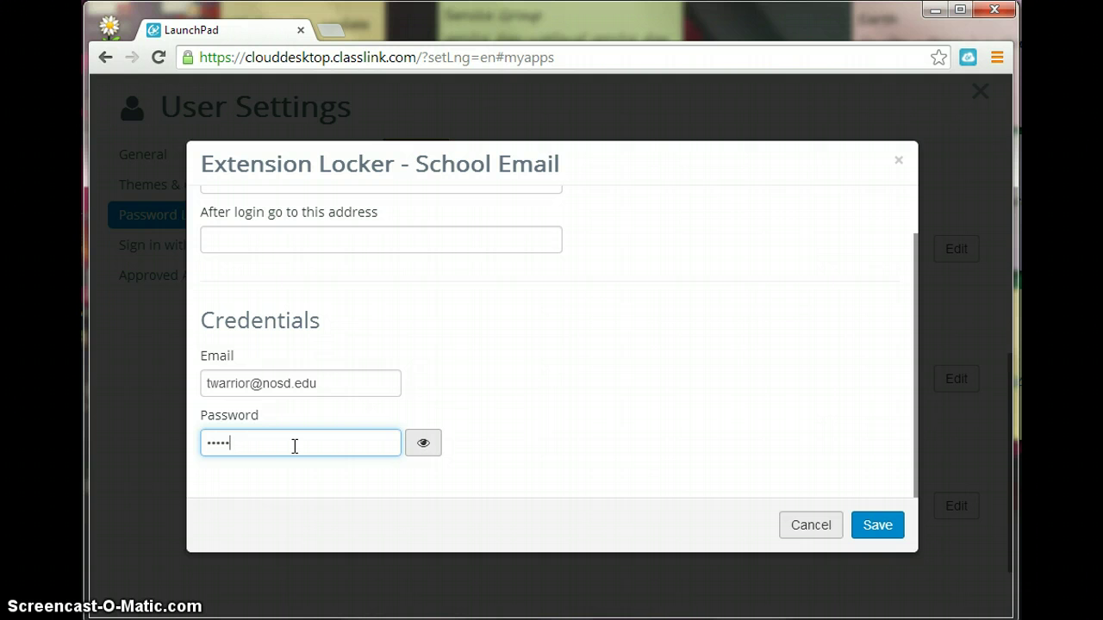
text(•)
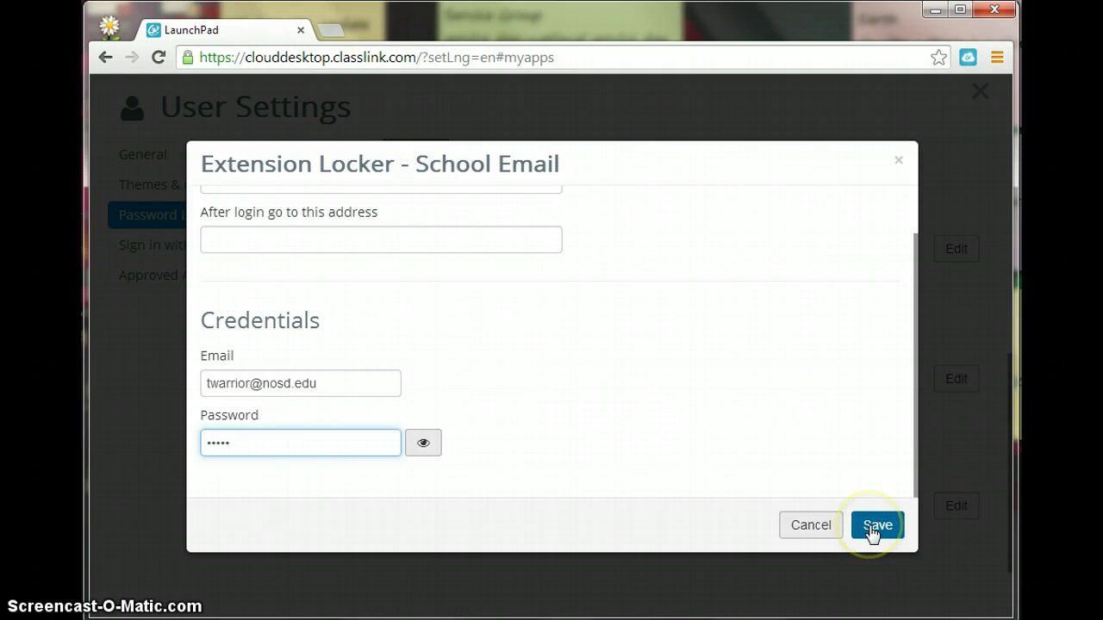
Give the locker the name 'School Email' and save it.
click(871, 529)
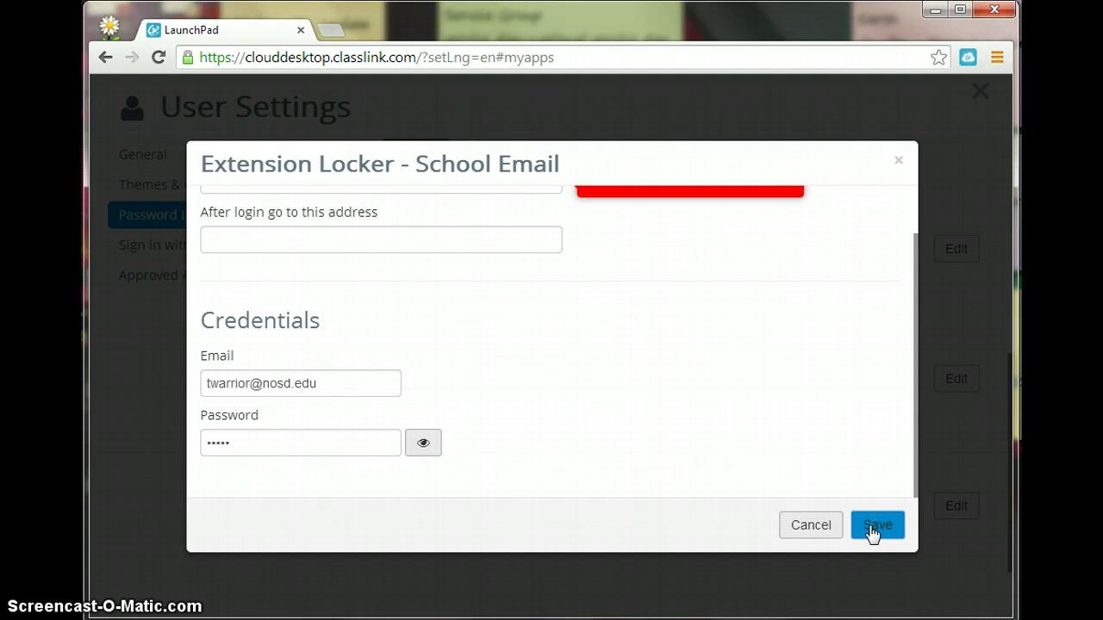
drag(917, 475, 905, 434)
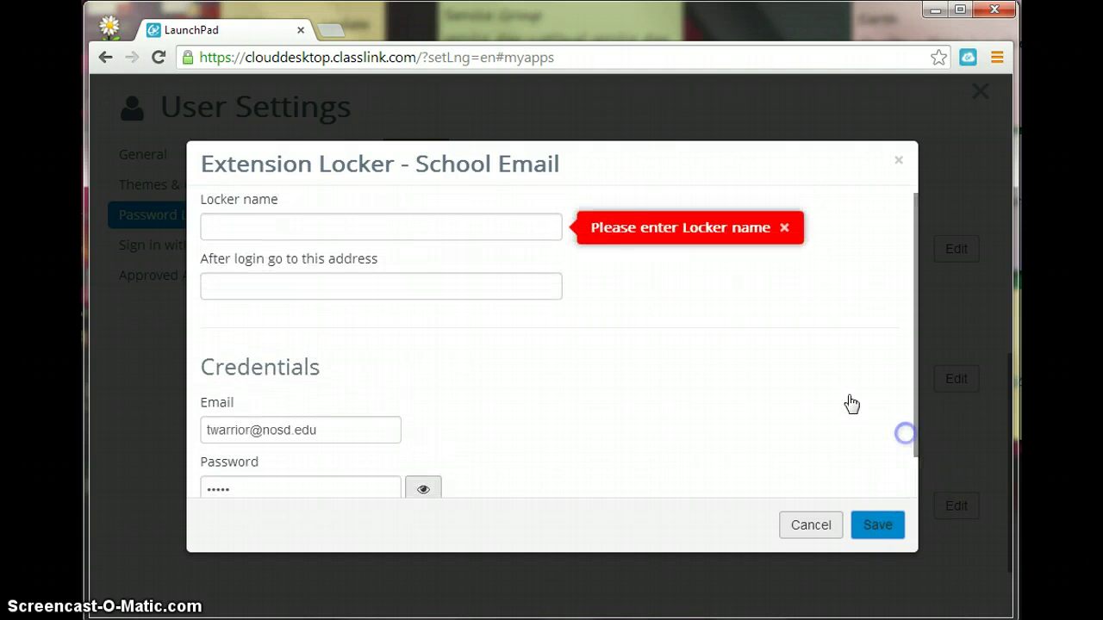
click(493, 224)
text(S)
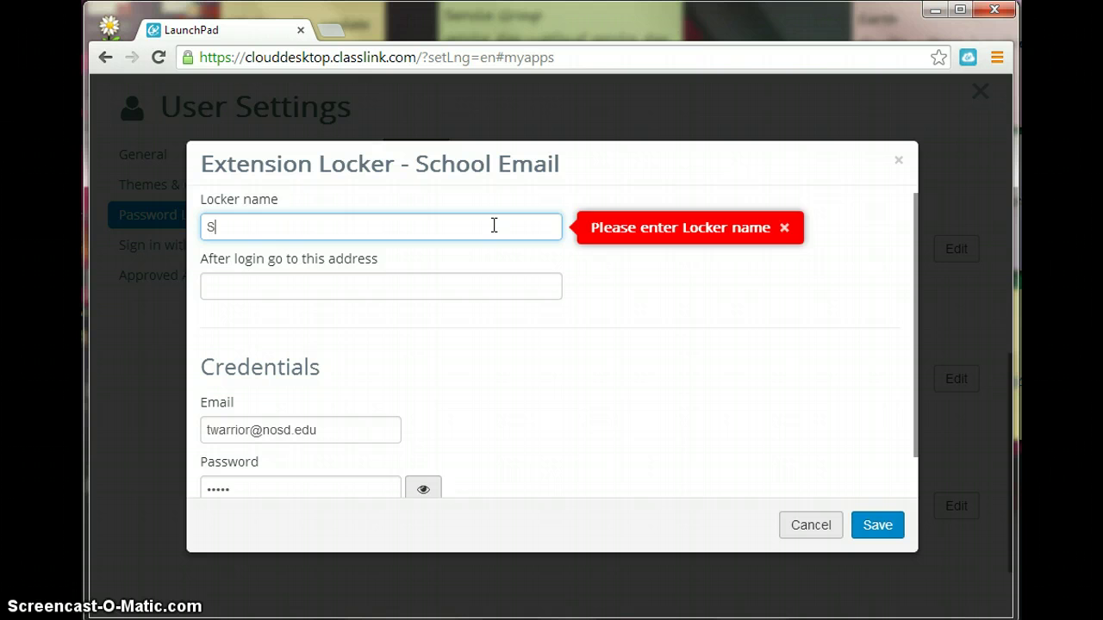
text(chool Email)
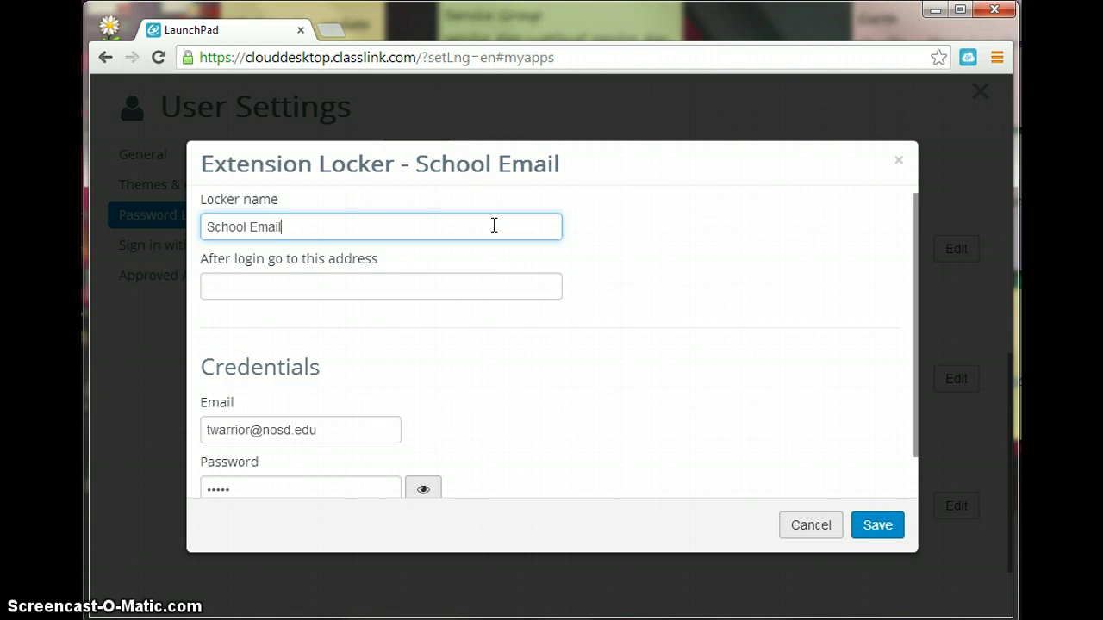
click(872, 529)
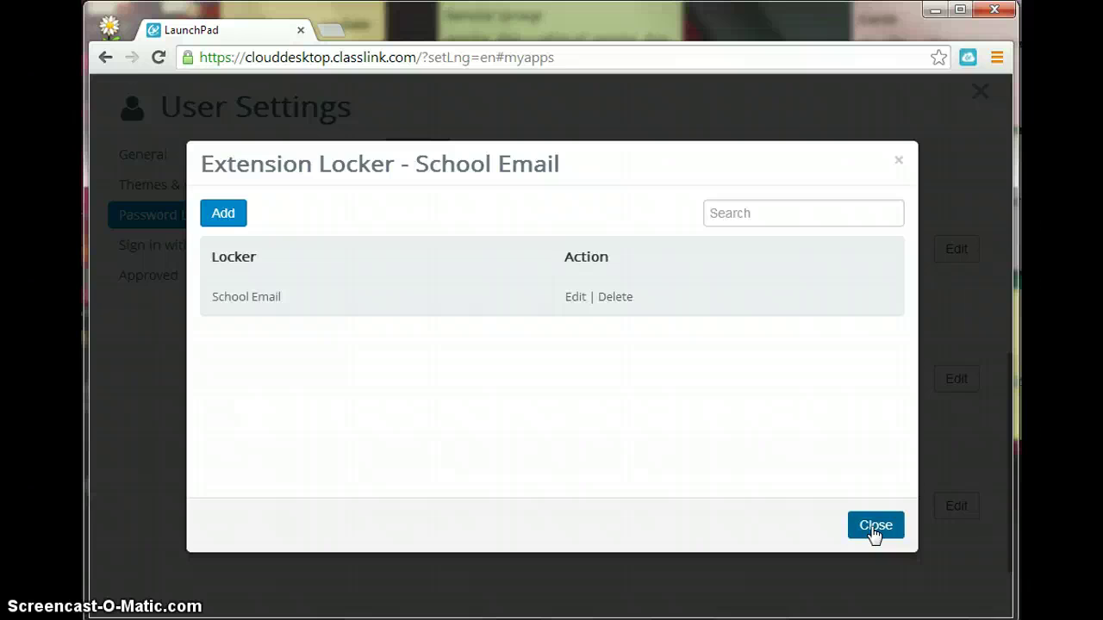
Close the Extension Locker dialog to return to the Password Locker list.
click(873, 528)
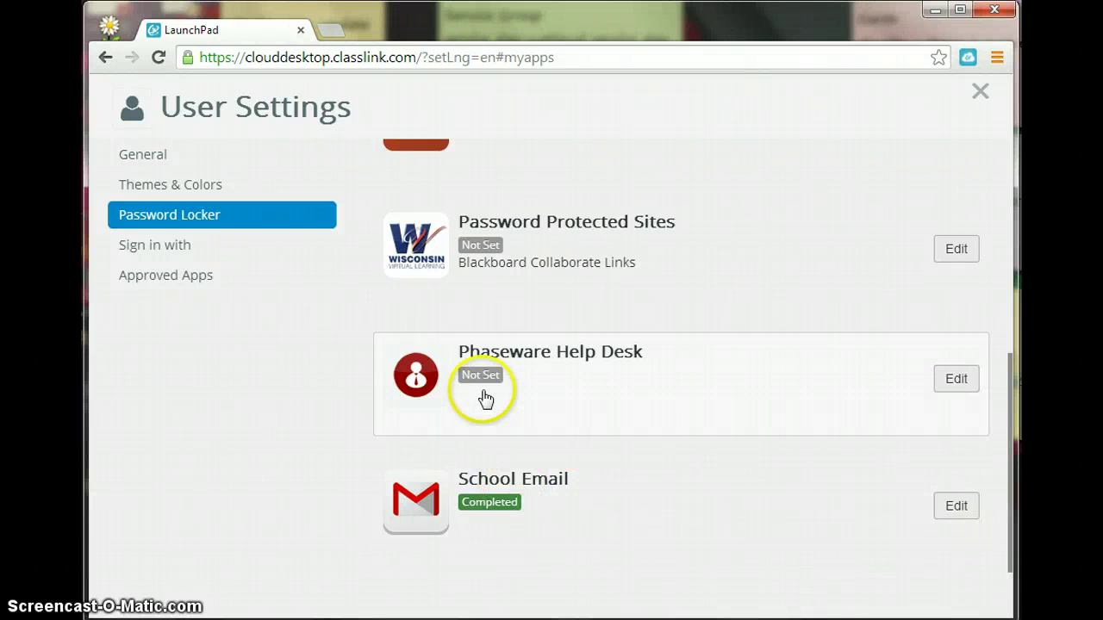
click(954, 381)
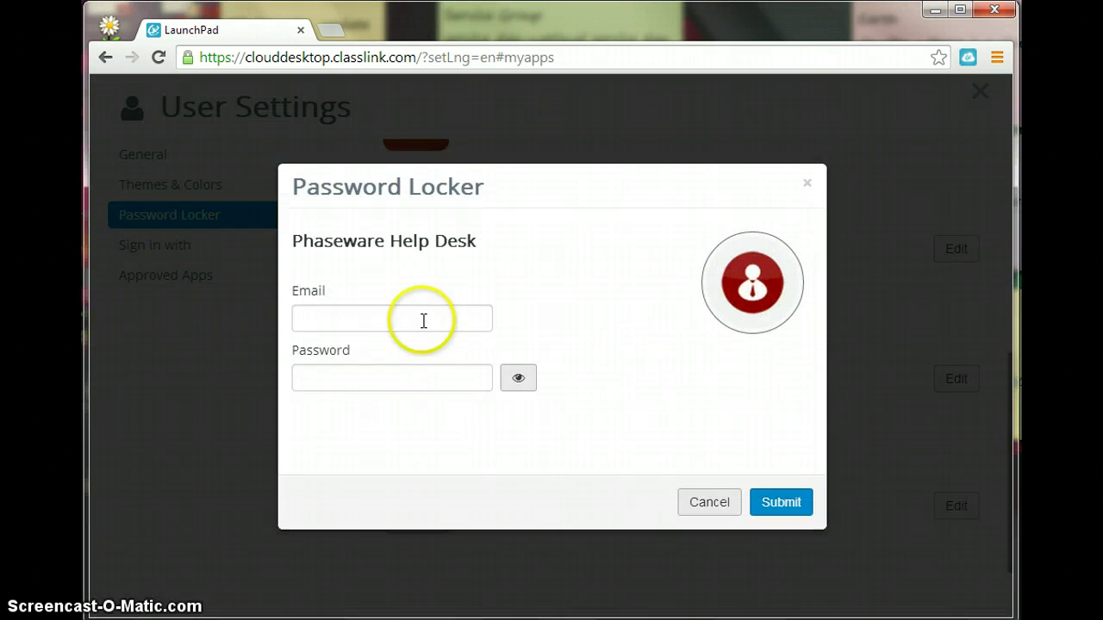
click(426, 322)
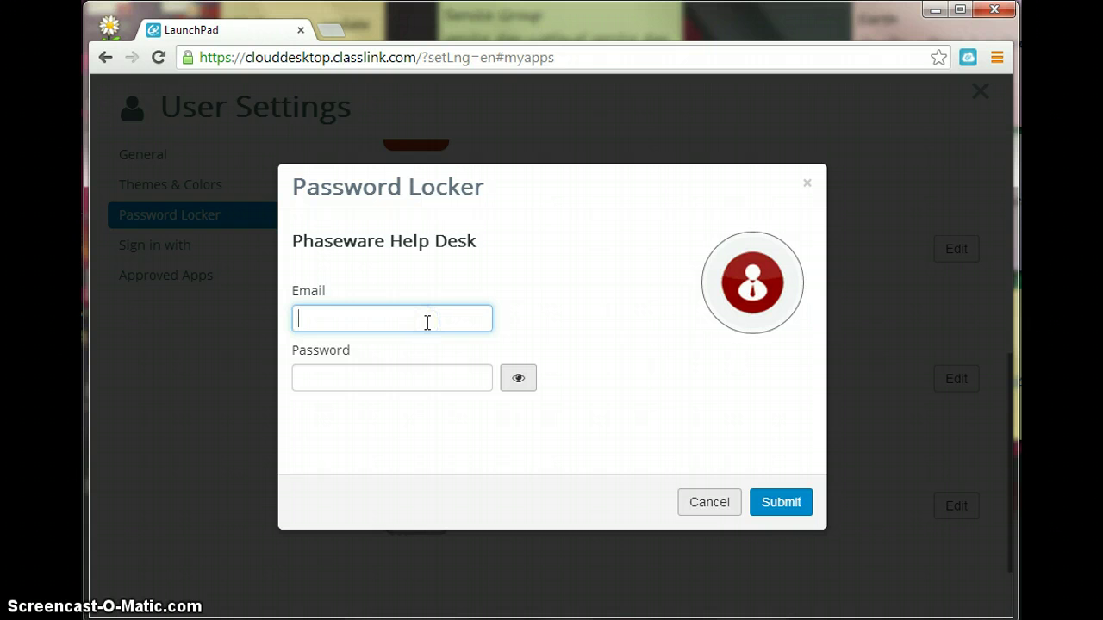
key(Tab)
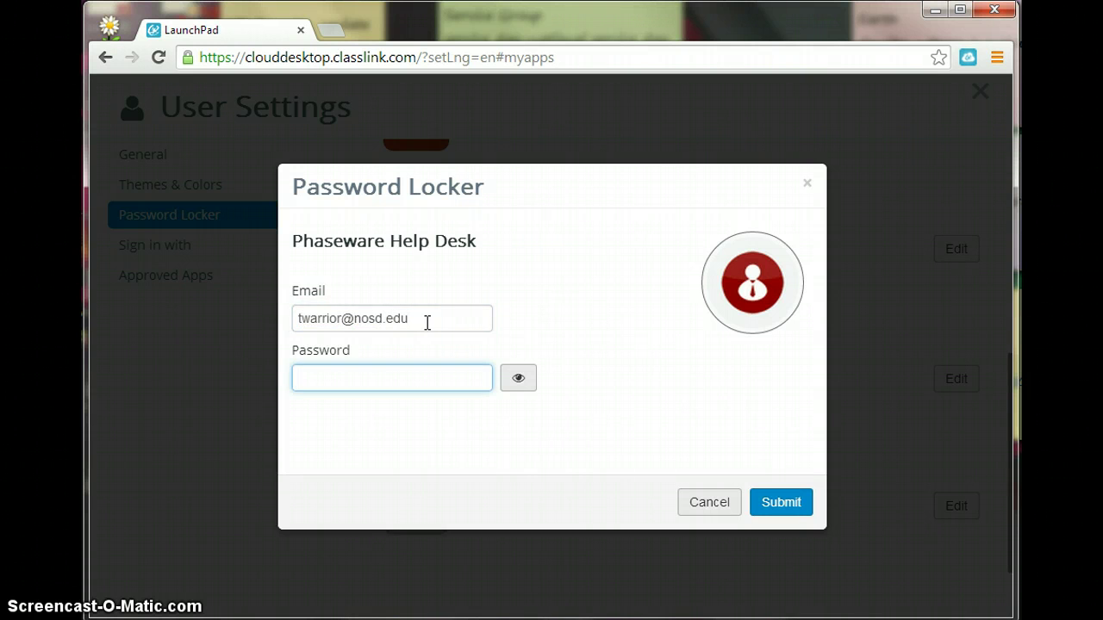
text(•••••)
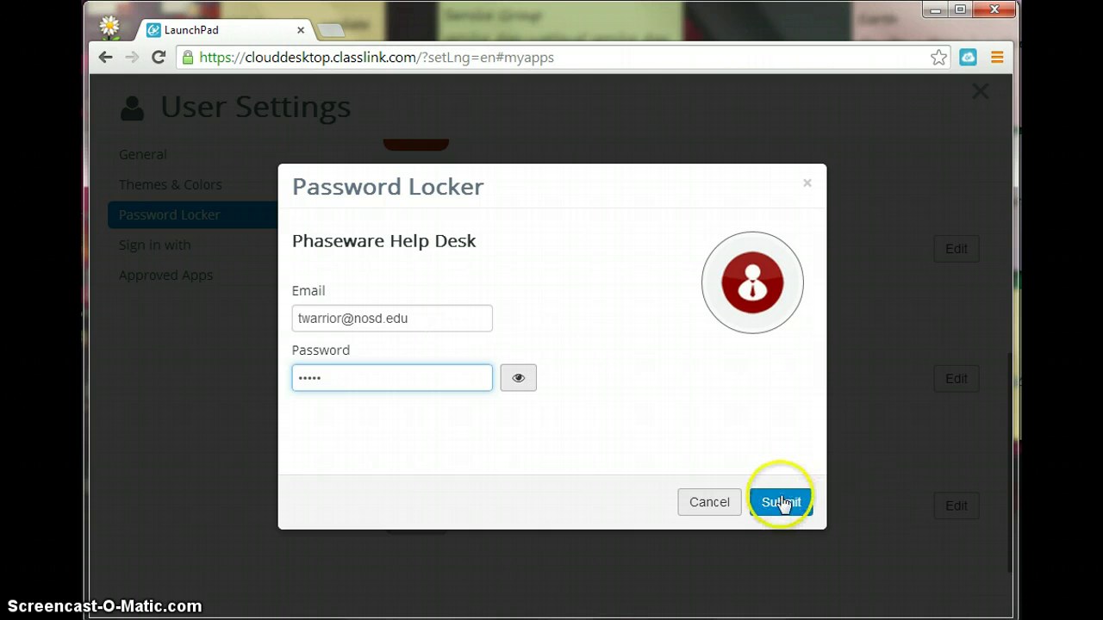
click(782, 505)
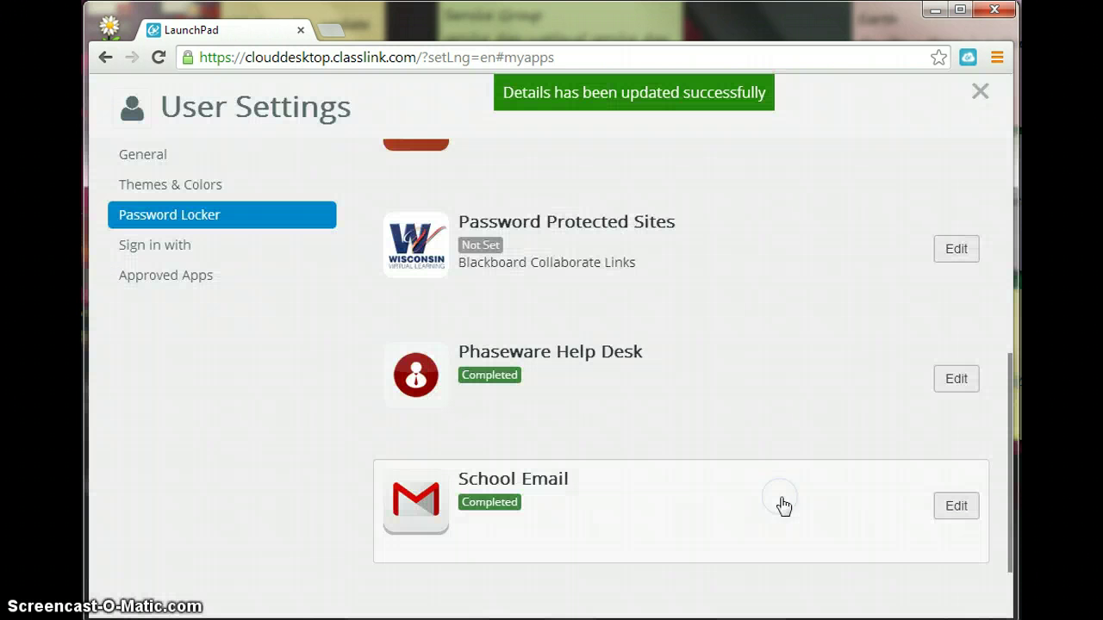